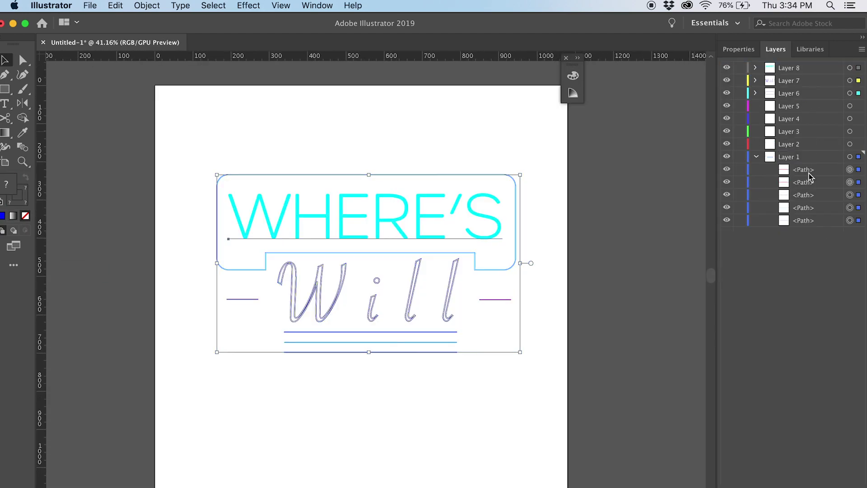
Select Layer 8 in the Illustrator Layers panel.
left_click(785, 69)
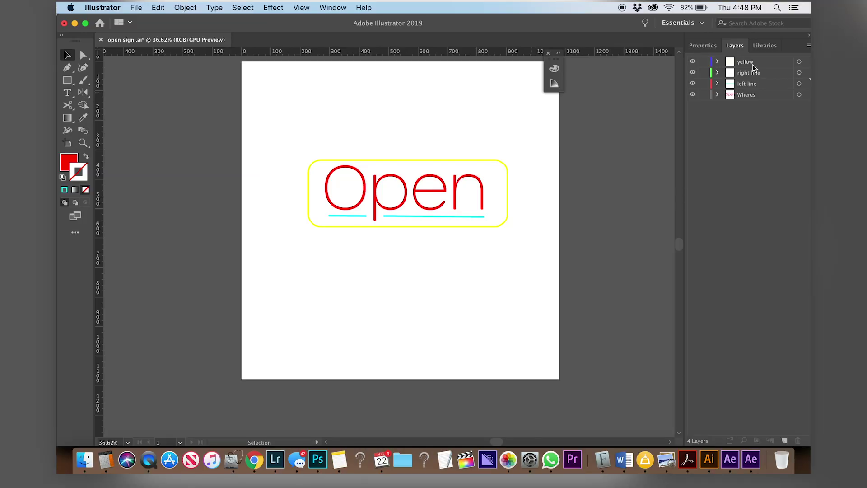
left_click(752, 64)
left_click(693, 62)
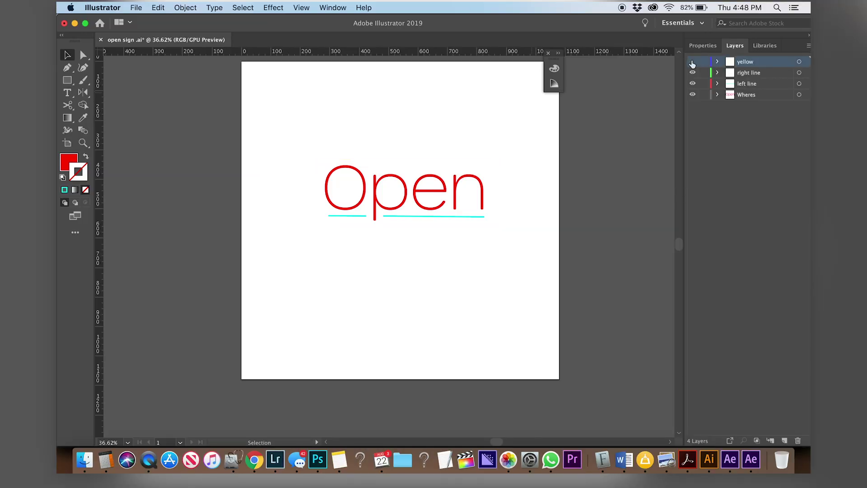
left_click(692, 62)
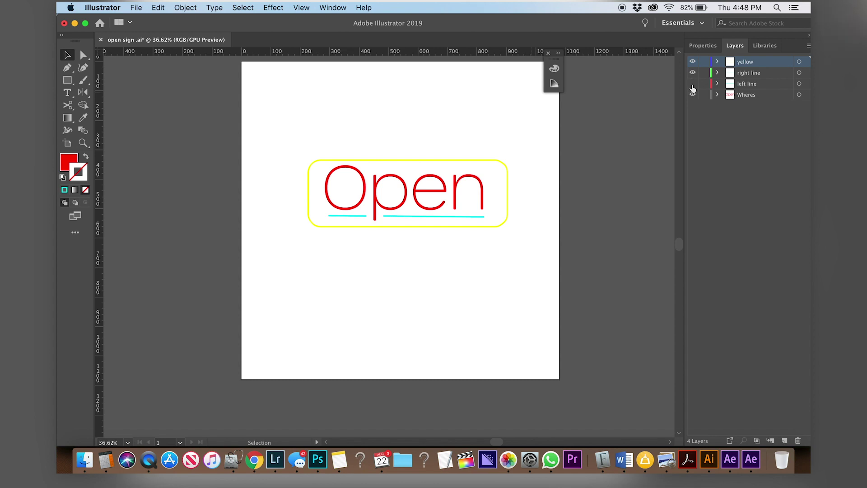
left_click(693, 95)
left_click(692, 95)
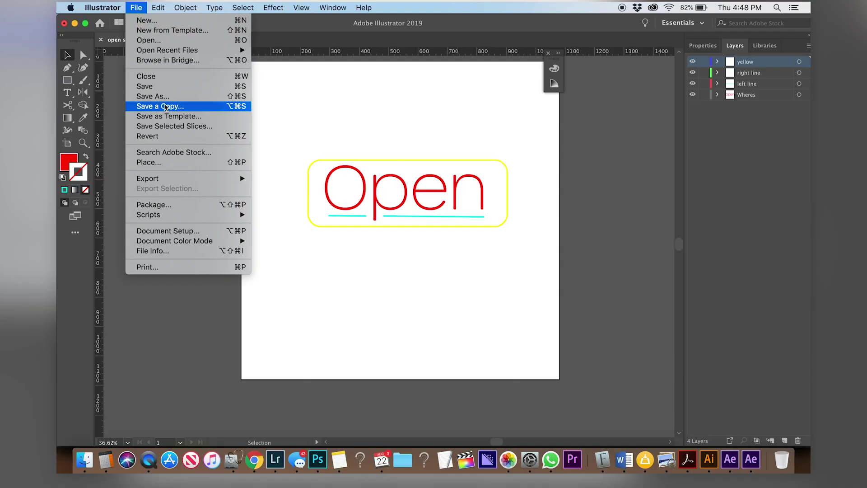
left_click(163, 93)
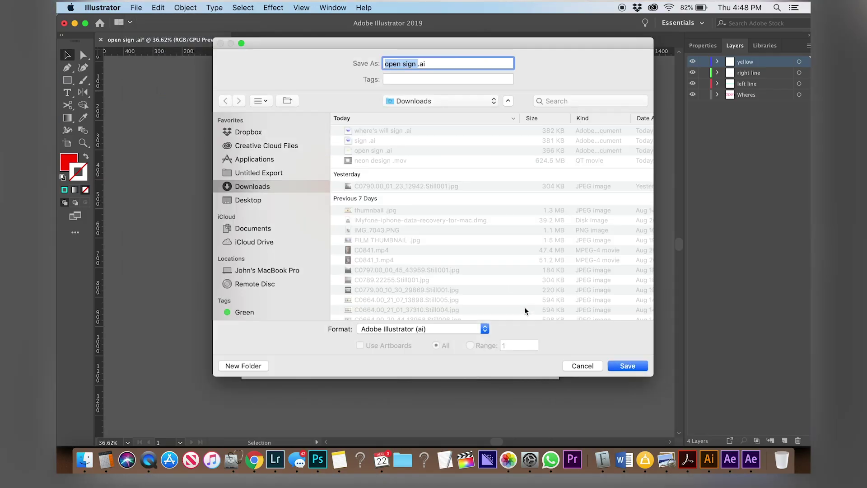
left_click(583, 366)
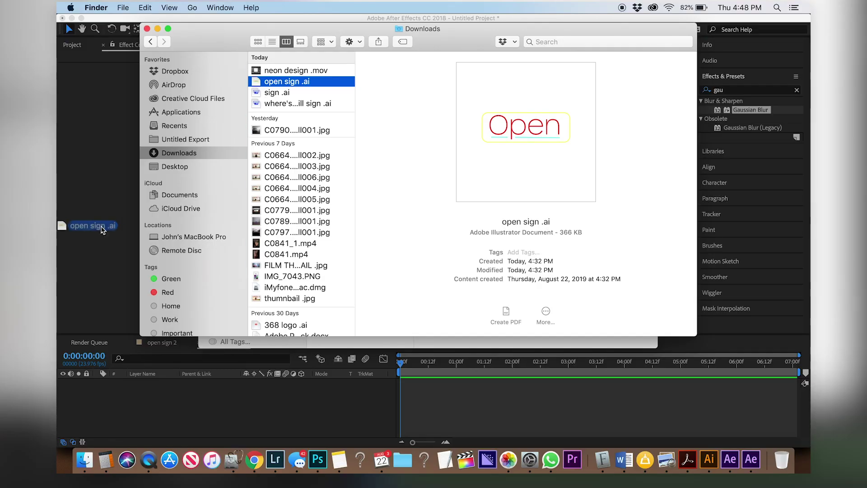
Import 'open sign .ai' as a composition and open the 'open sign 3' comp.
left_click_drag(101, 228, 107, 400)
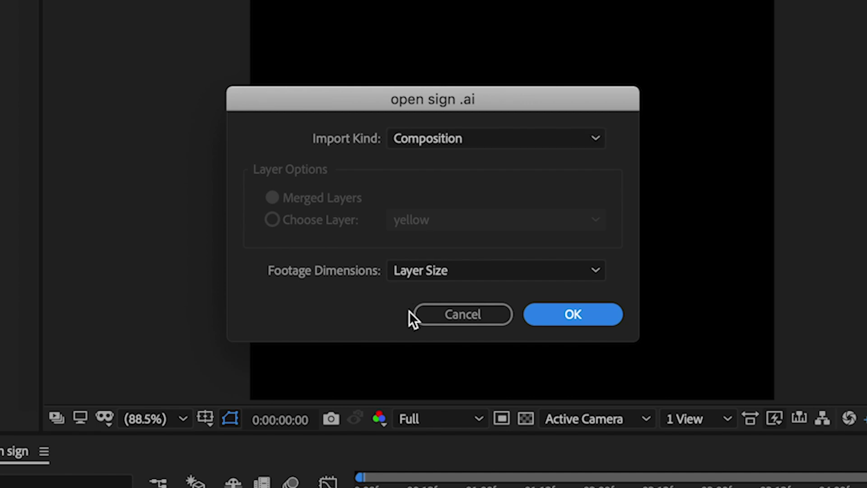
left_click(562, 314)
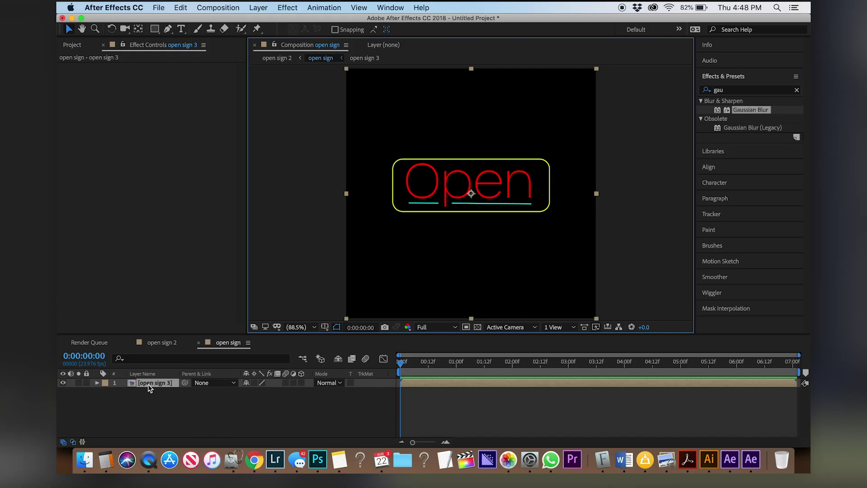
double_click(149, 384)
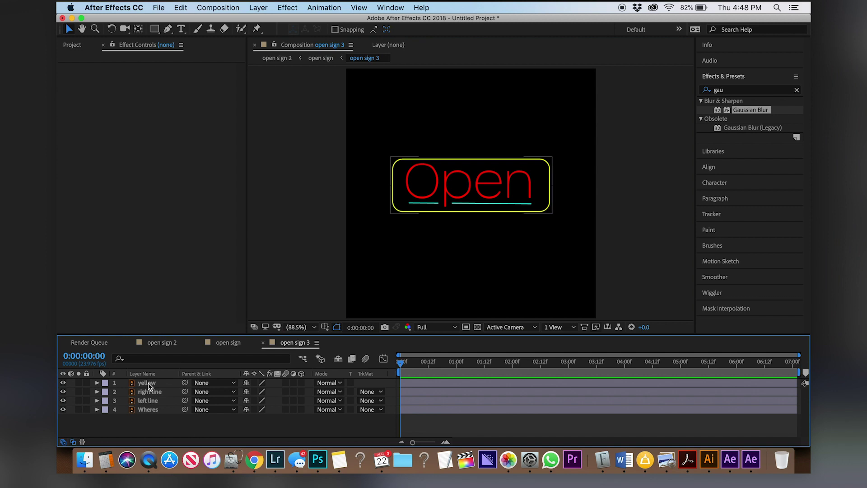
Create shape layers from all four vector layers: yellow, right line, left line and Wheres.
left_click(149, 384)
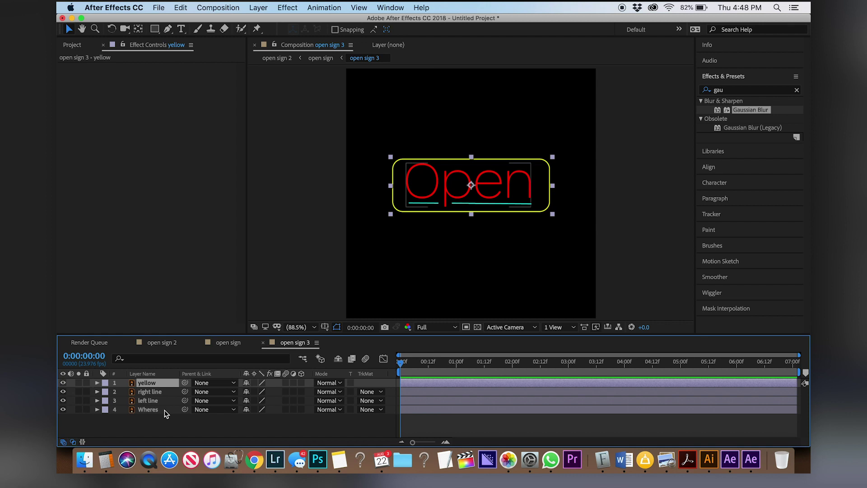
left_click(167, 414, "shift")
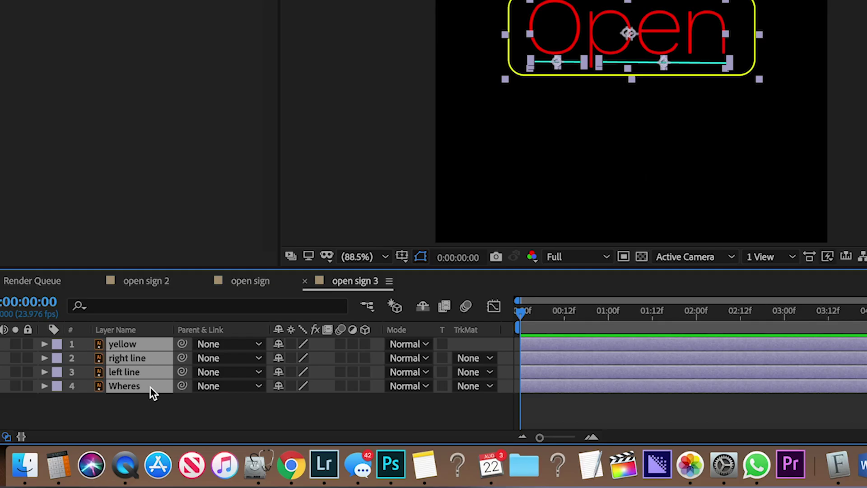
right_click(167, 413)
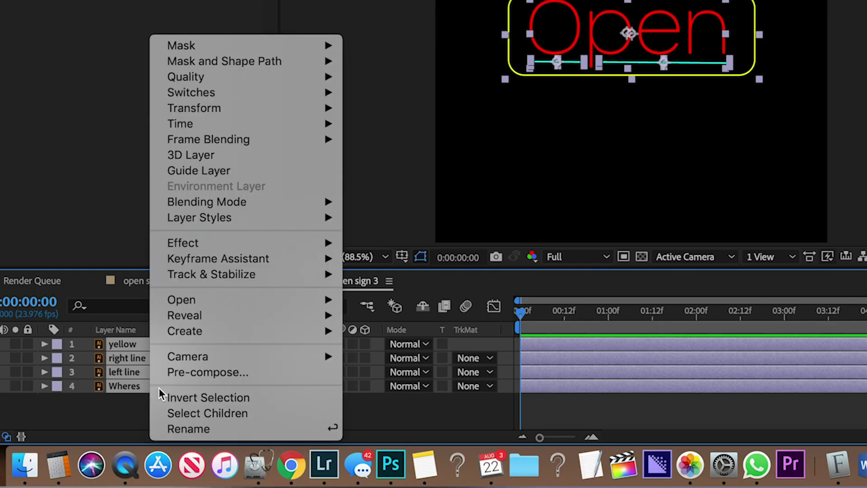
mouse_move(216, 333)
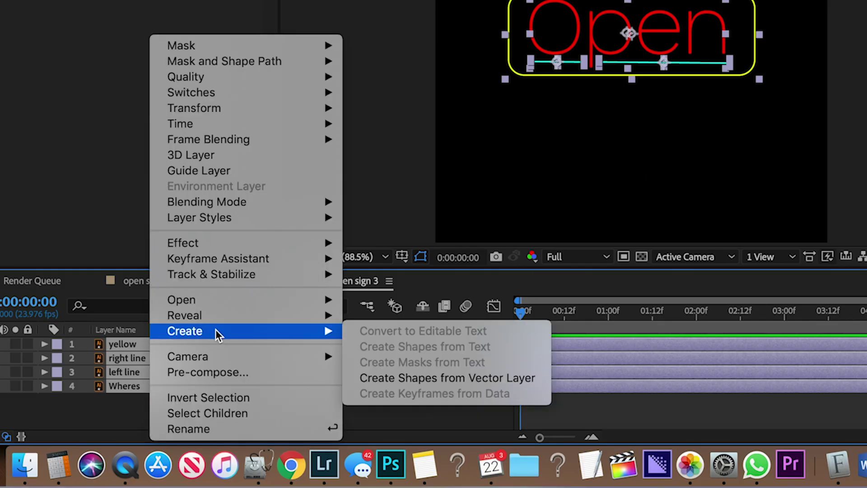
left_click(408, 378)
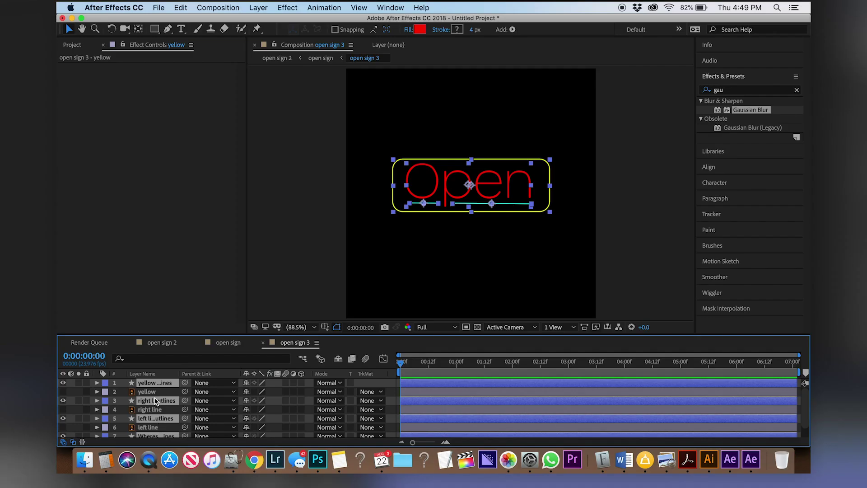
Delete the original yellow, right line, left line and Wheres Illustrator layers.
key("Delete")
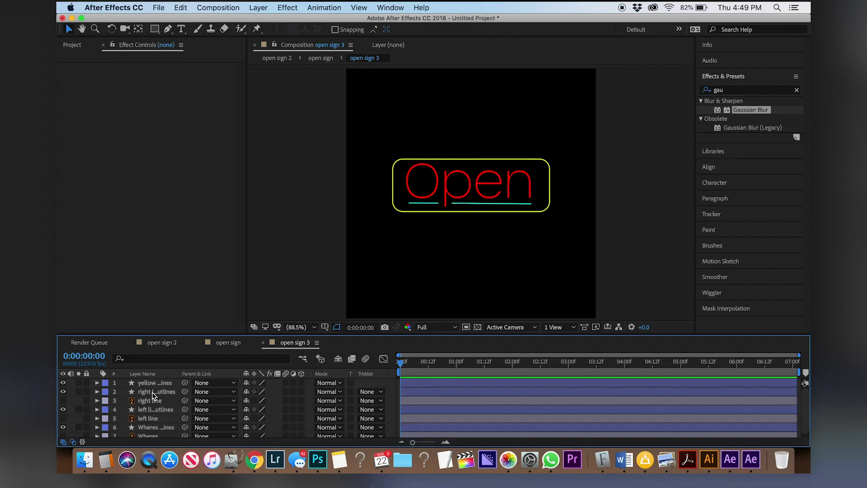
left_click(153, 402)
key("Delete")
left_click(153, 409)
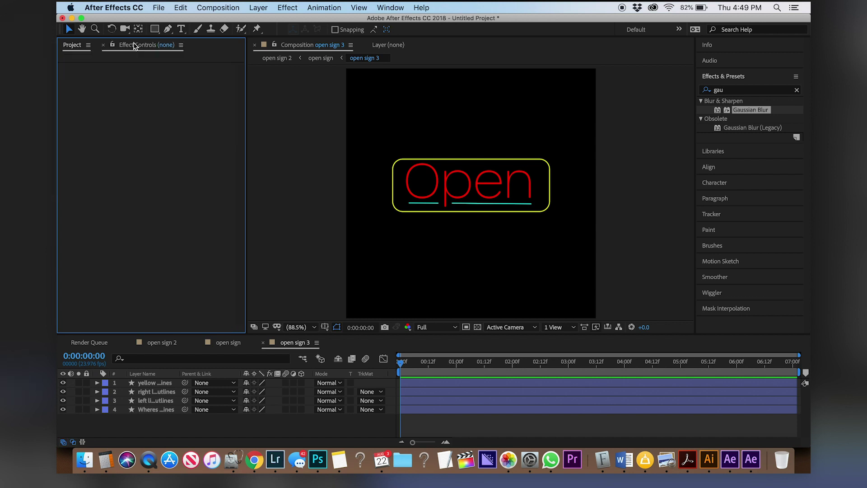
Set the project colour depth to 32 bpc in Project Settings.
left_click(73, 45)
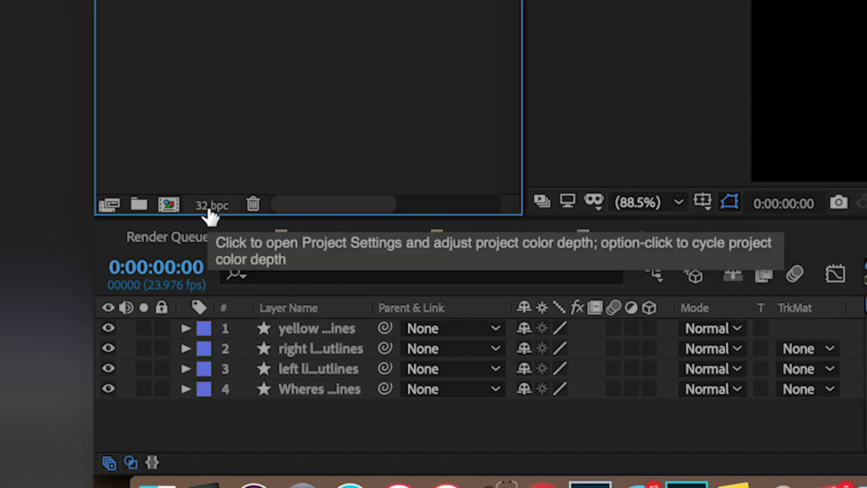
left_click(208, 210)
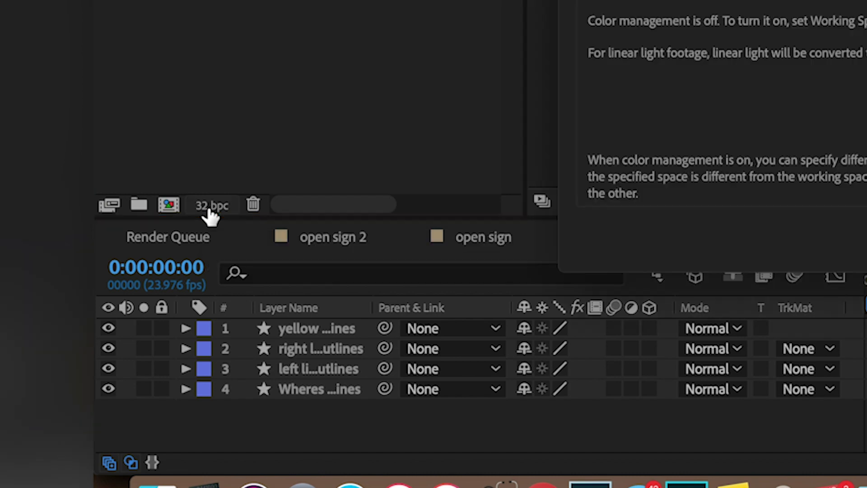
key("Return")
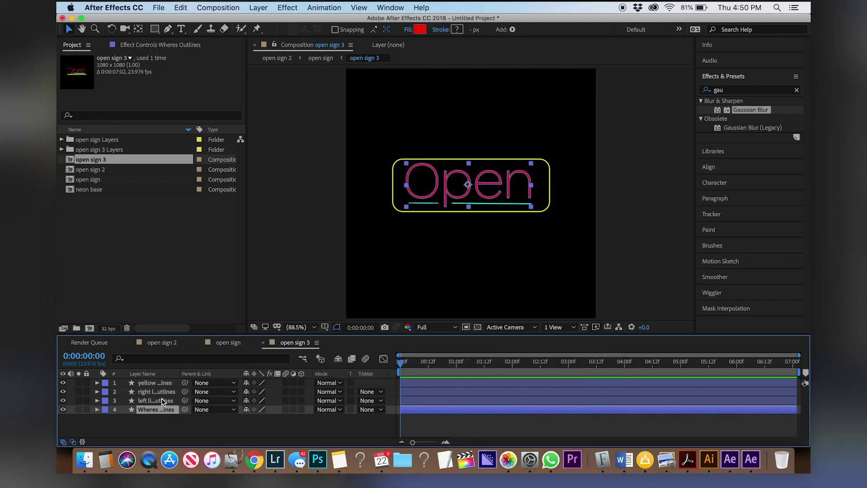
Pre-compose all four shape layers into a precomp named 'neon base'.
key("super+a")
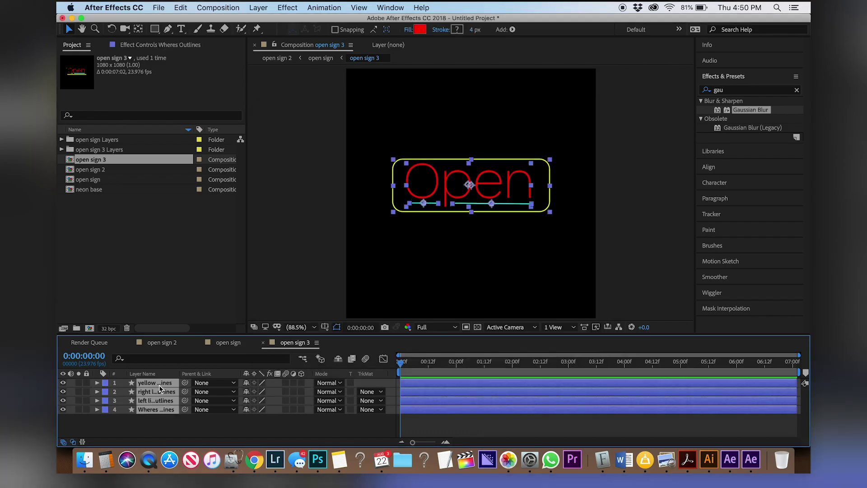
right_click(161, 402)
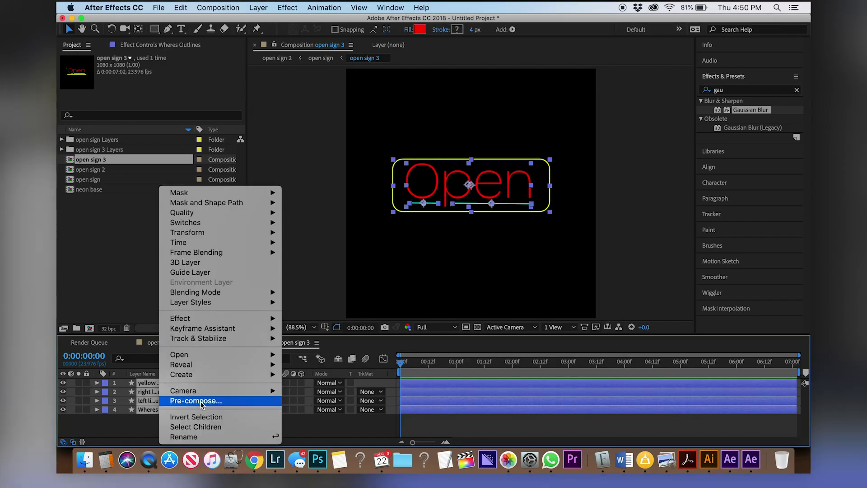
left_click(198, 400)
type("neon")
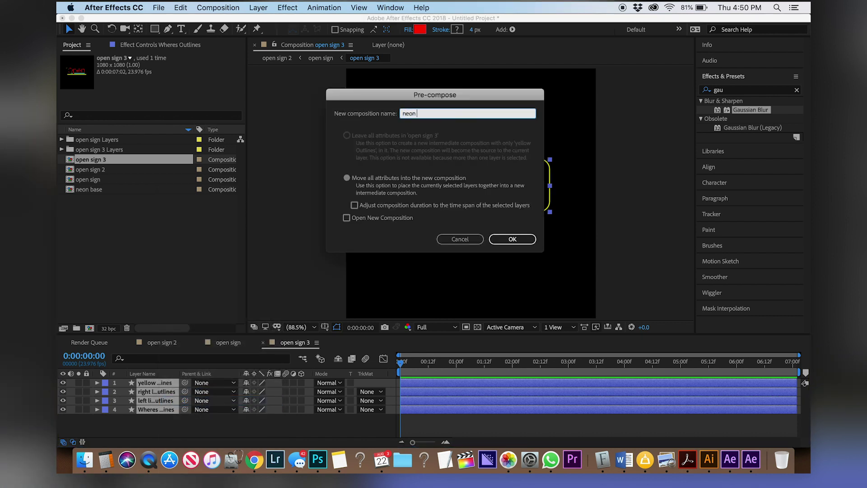
type(" base")
left_click(508, 239)
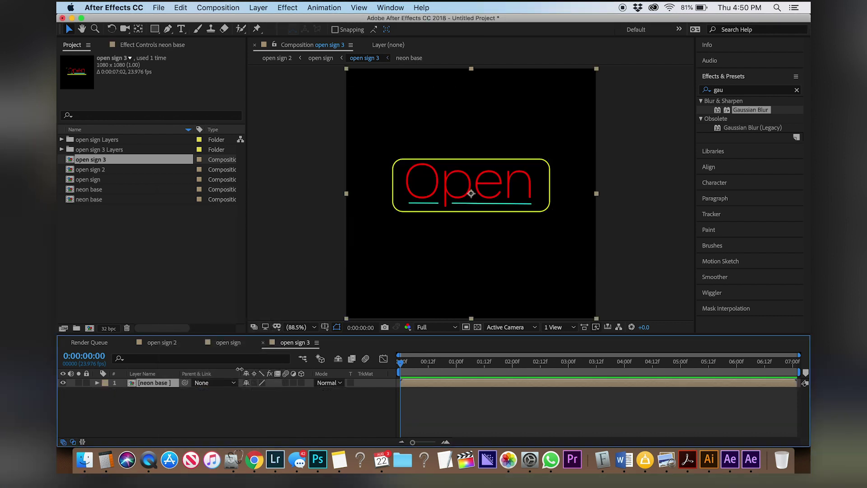
Duplicate the neon base layer and set the top copy's mode to Add.
key("super+d")
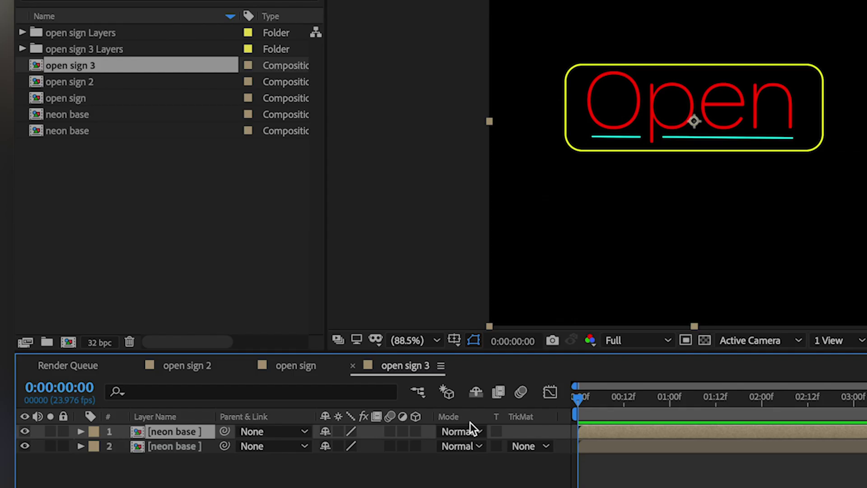
left_click(471, 432)
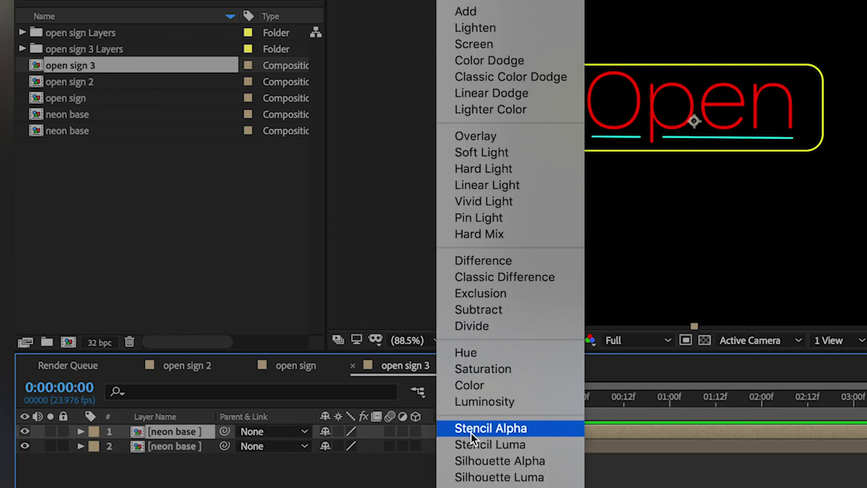
left_click(527, 16)
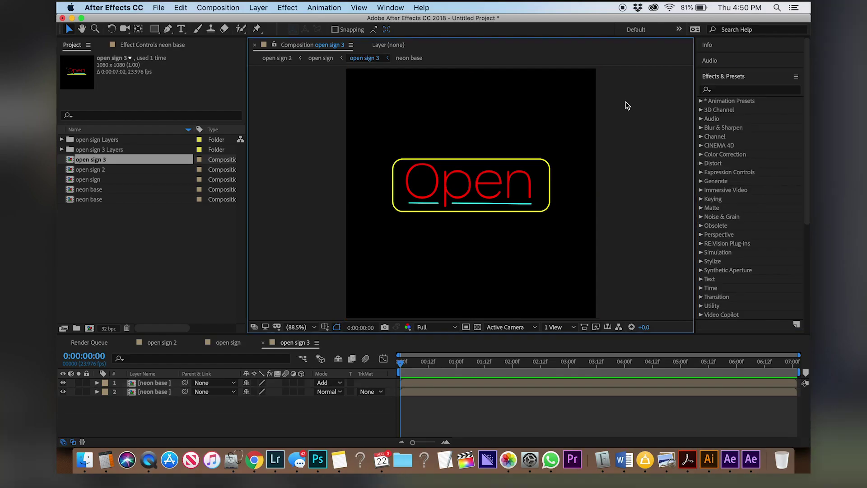
Apply Gaussian Blur to the top neon base layer.
left_click(733, 91)
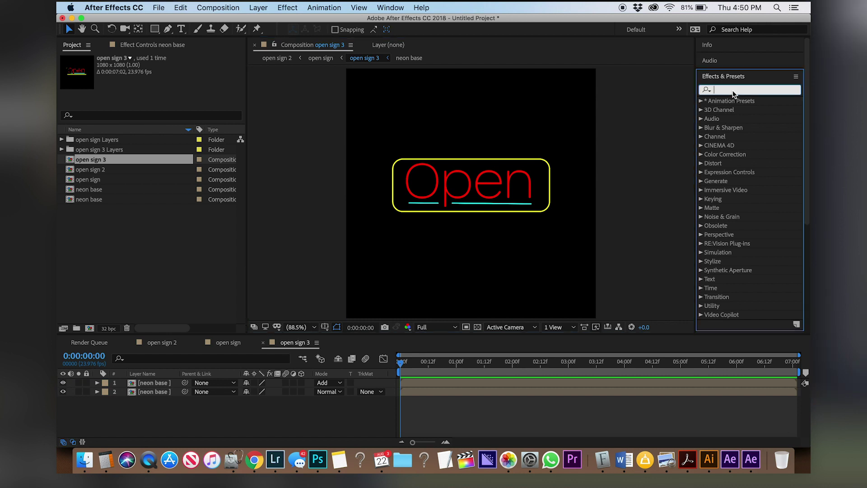
type("gau")
left_click(767, 110)
left_click_drag(432, 373, 425, 387)
Rename the blurred layer 'glow' and set its Blurriness to about 55.6.
left_click(157, 387)
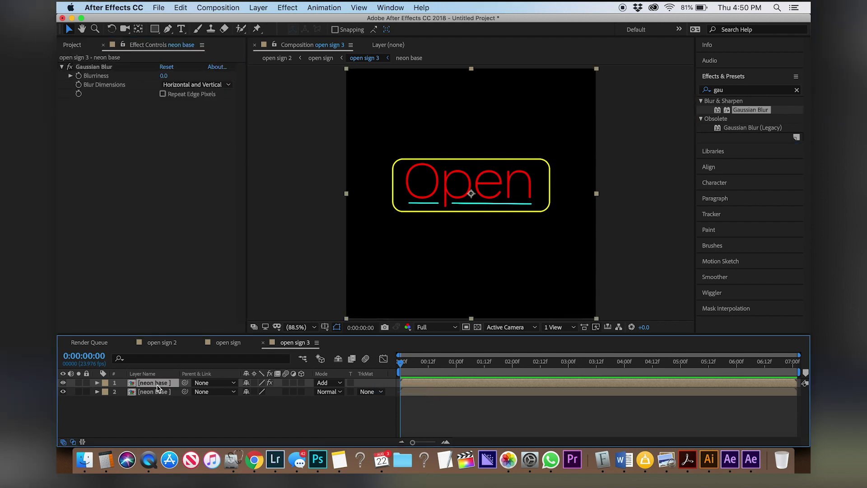
key("Return")
type("glow")
key("Return")
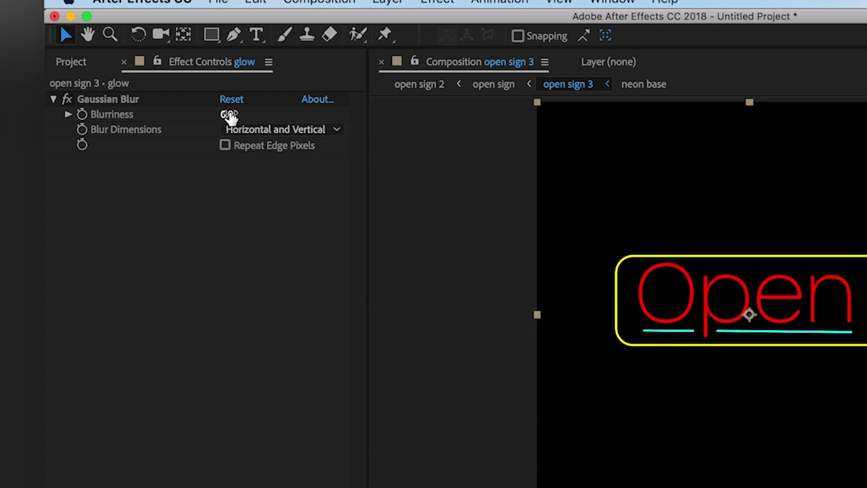
left_click_drag(226, 115, 797, 169)
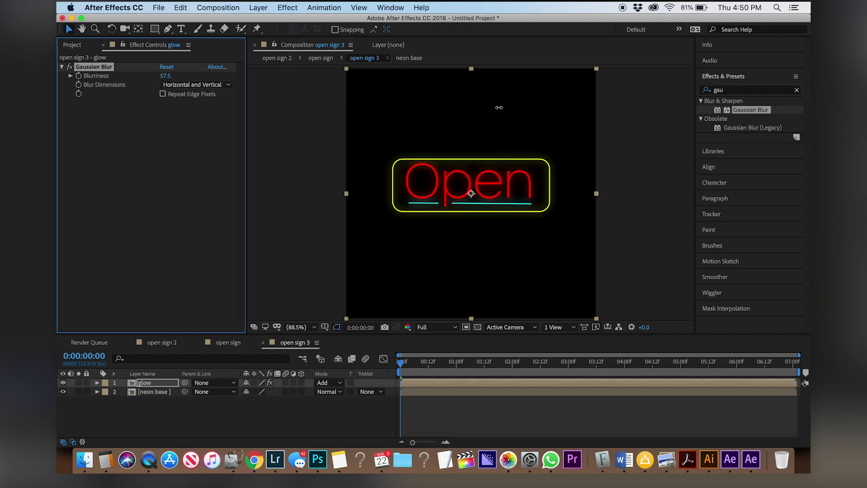
left_click_drag(499, 107, 149, 77)
Duplicate glow into glow 2 with Blurriness 32.5, then duplicate it again.
left_click(149, 384)
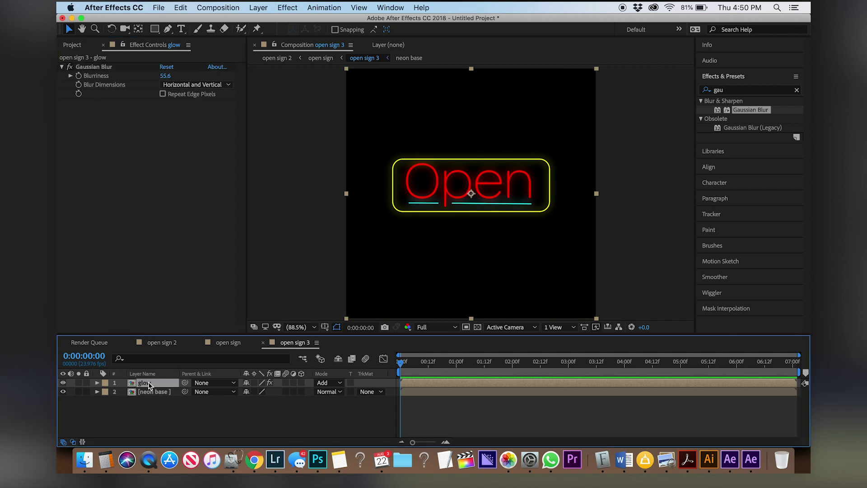
key("super+d")
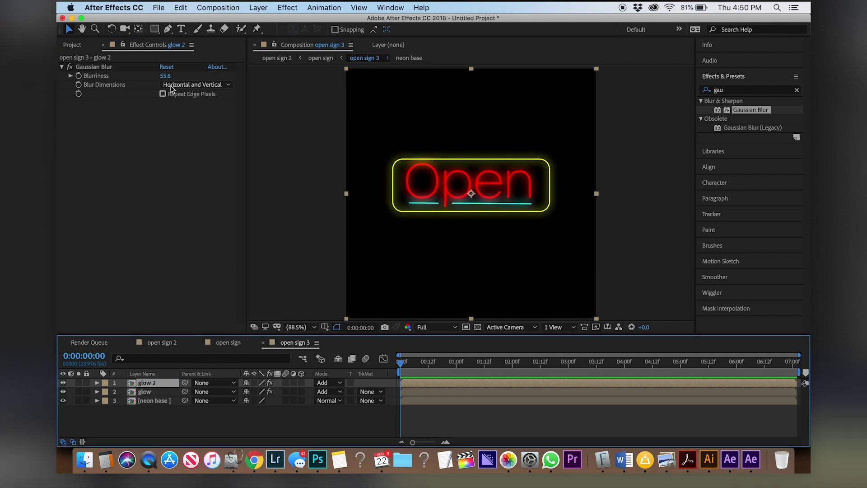
left_click_drag(166, 75, 60, 68)
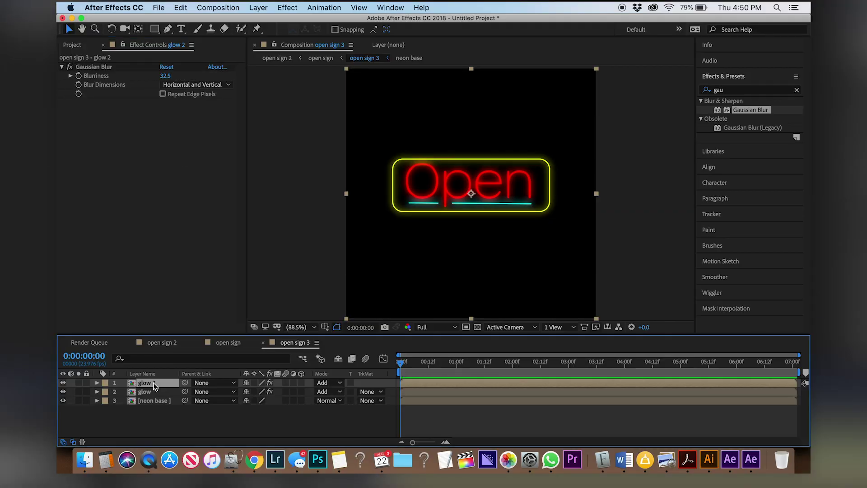
key("super+d")
Set glow 3's Blurriness to 50.1 and lower glow 2's opacity.
left_click_drag(166, 76, 123, 75)
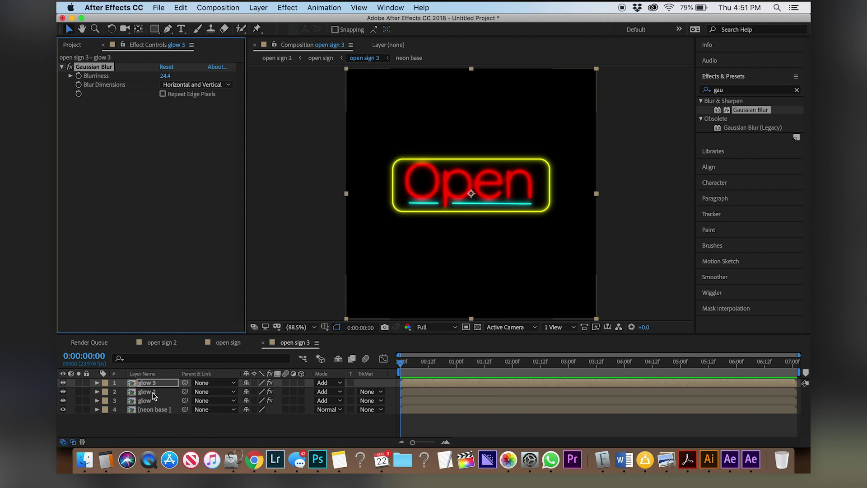
left_click(154, 392)
key("t")
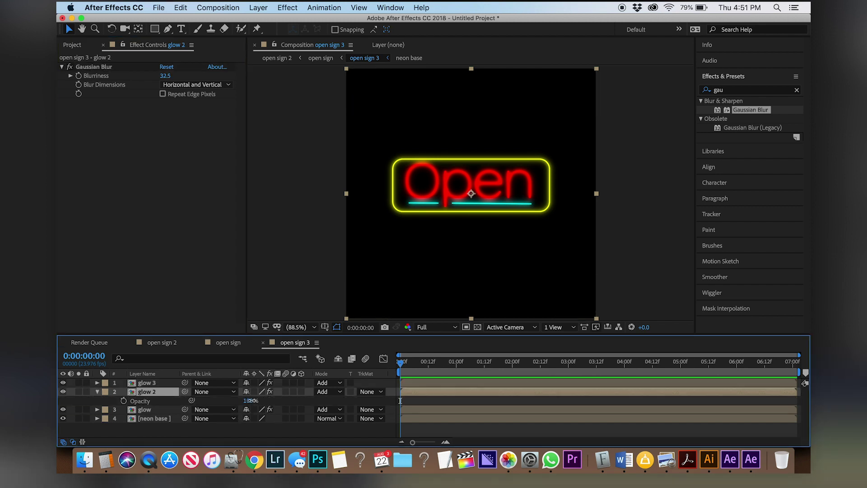
left_click_drag(250, 400, 192, 398)
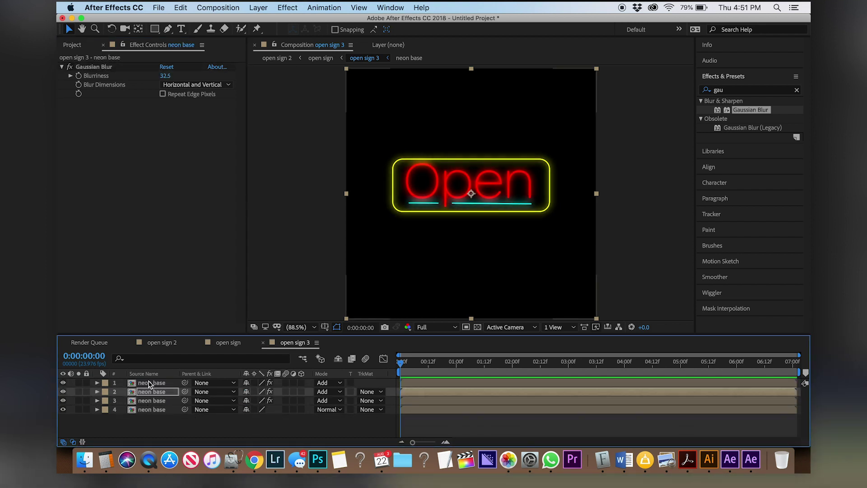
Duplicate glow 3 into glow 4 and remove its Gaussian Blur.
left_click(155, 383)
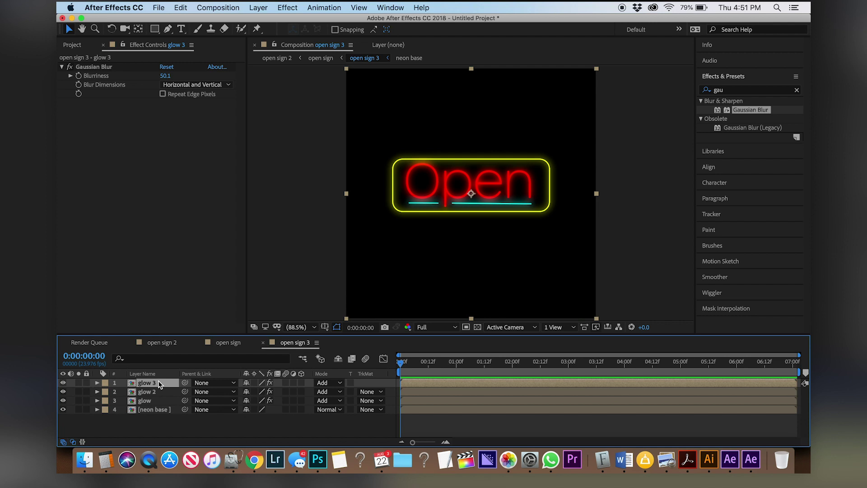
key("super+d")
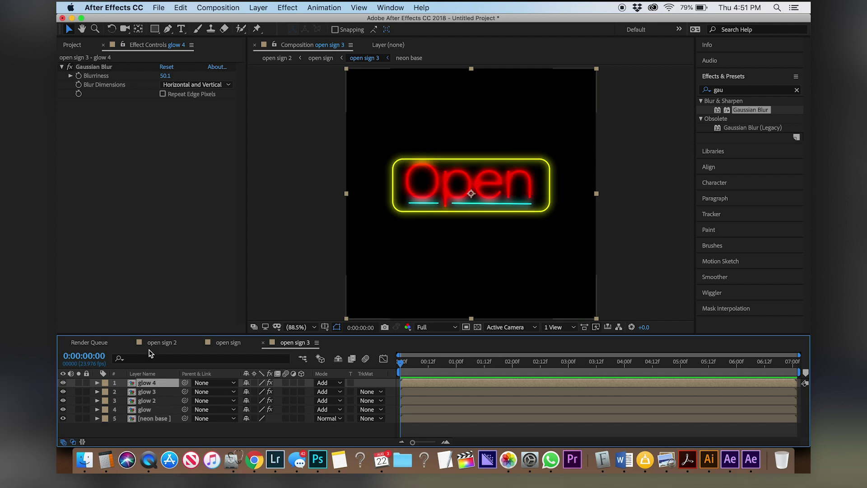
left_click(97, 68)
key("Delete")
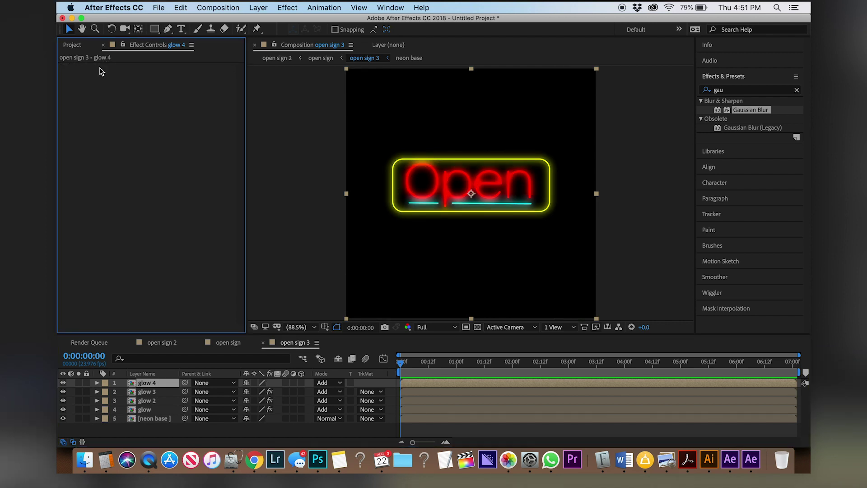
left_click(731, 90)
Add a Fill effect to glow 4 and set its colour to white (FFFFFF).
type("fill")
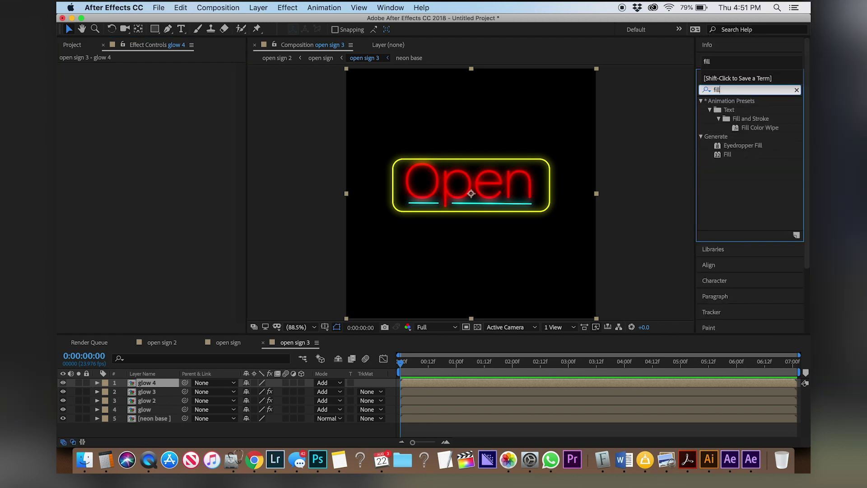
left_click_drag(731, 155, 420, 387)
left_click(78, 382)
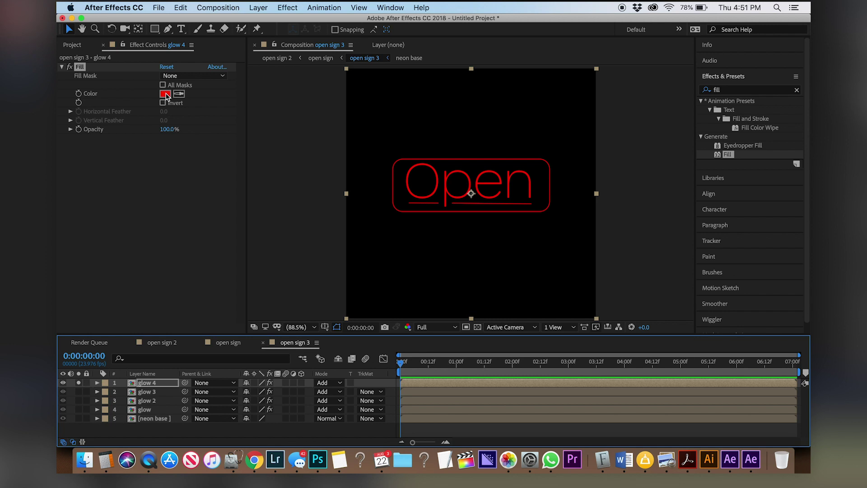
left_click(165, 94)
left_click_drag(186, 132, 95, 109)
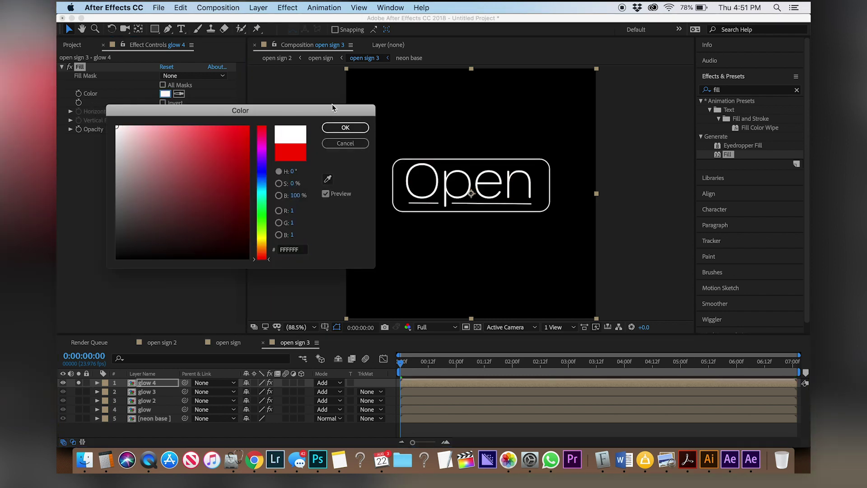
left_click(346, 128)
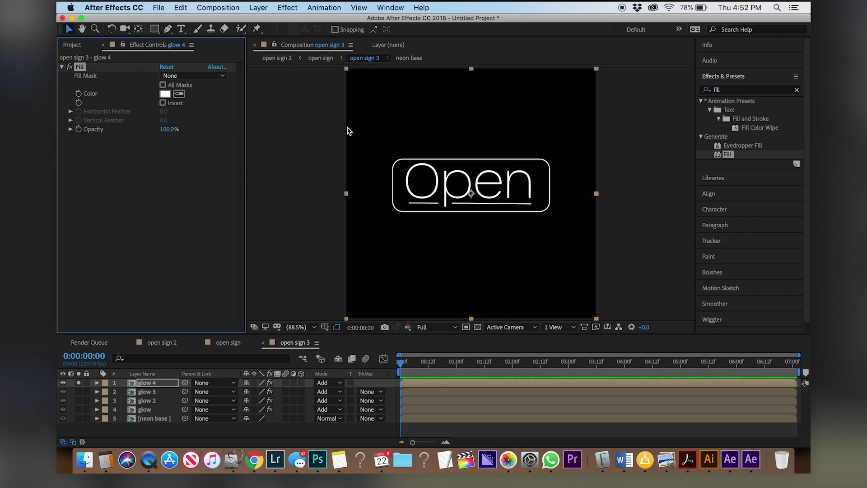
left_click(78, 383)
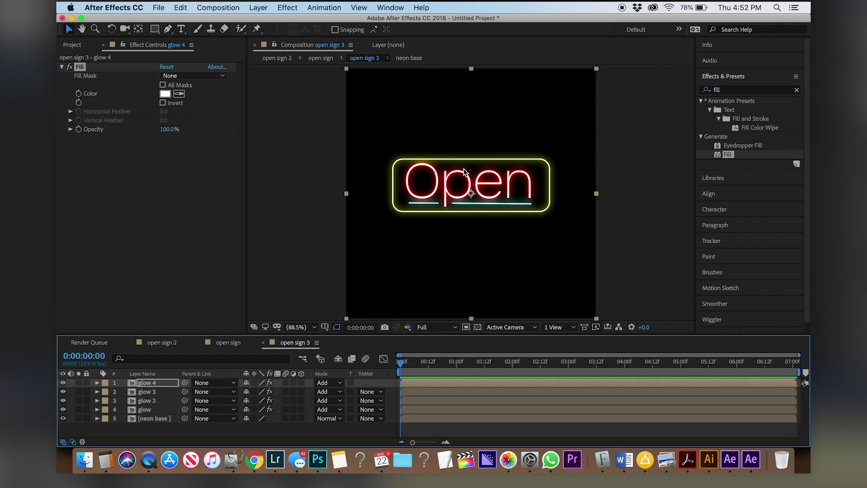
Add Simple Choker to the white layer, rename it 'center', move it above neon base, and raise its Choke Matte.
left_click(735, 94)
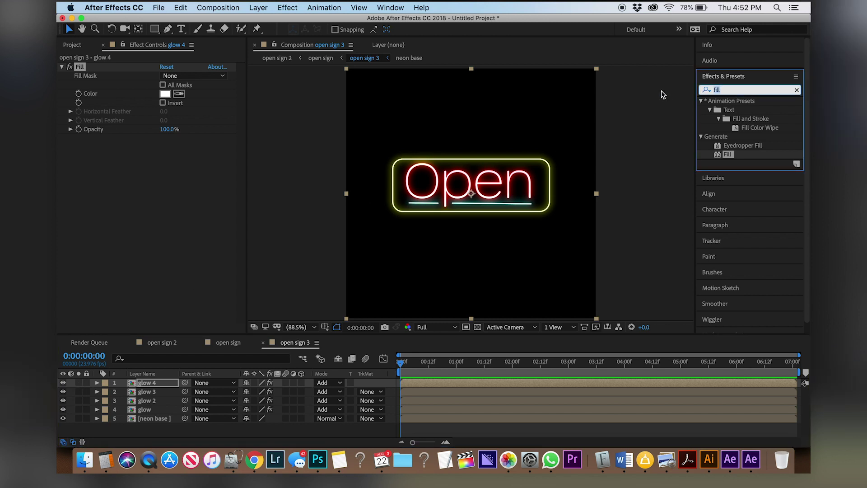
type("simple choker")
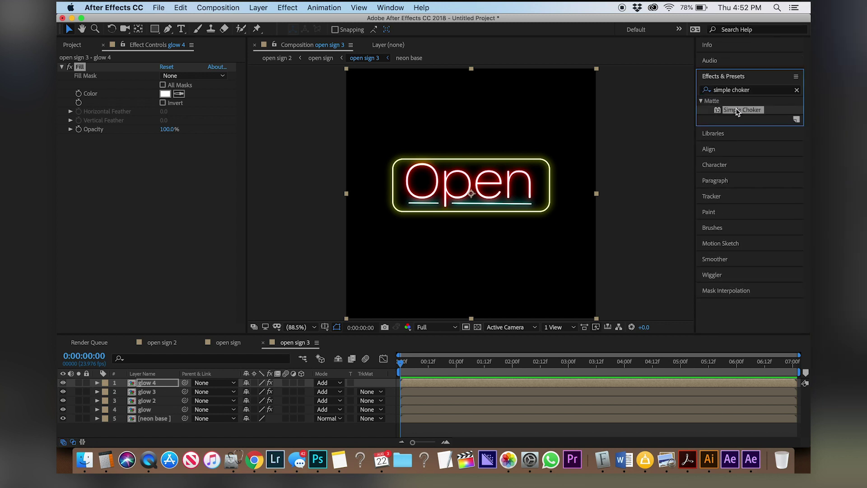
left_click_drag(737, 112, 456, 383)
key("Return")
type("cent")
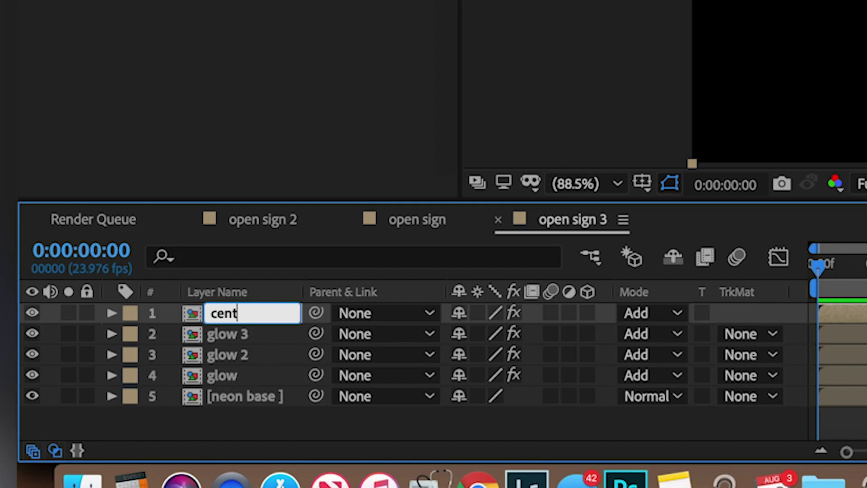
type("er")
key("Return")
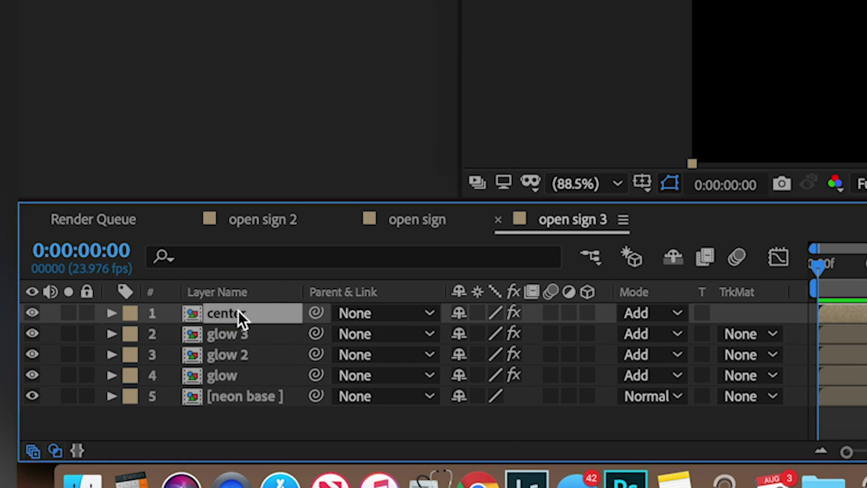
left_click_drag(239, 311, 228, 399)
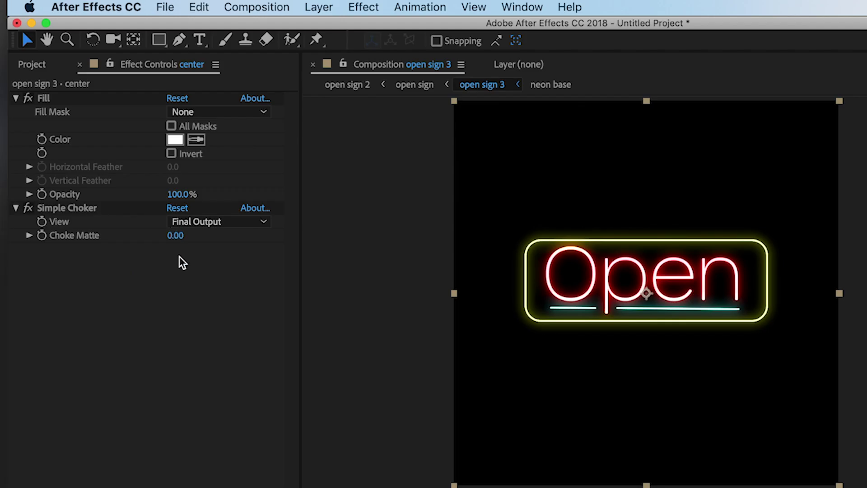
left_click_drag(175, 235, 206, 238)
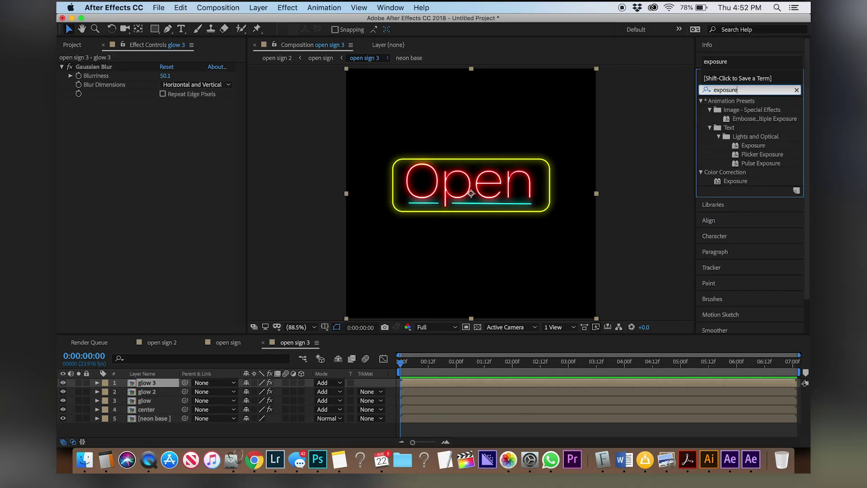
Apply an Exposure effect to the glow layer and set Exposure to 3.36.
left_click_drag(744, 180, 412, 405)
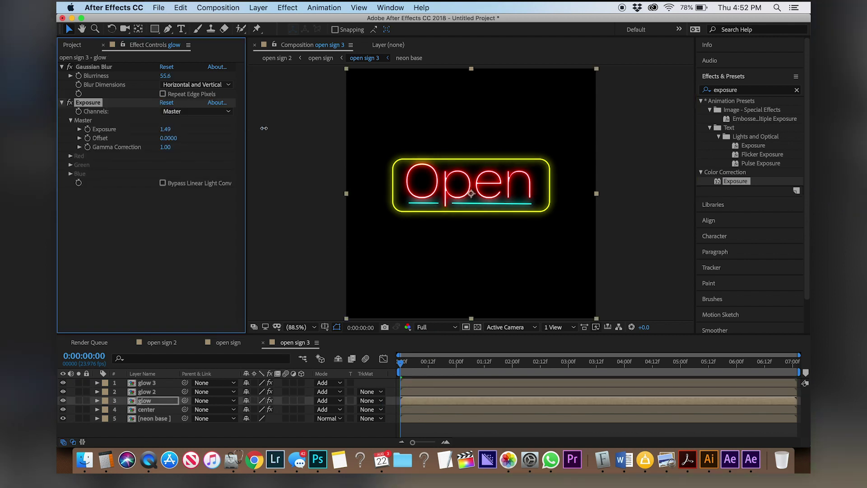
left_click_drag(264, 129, 440, 111)
left_click_drag(311, 108, 341, 103)
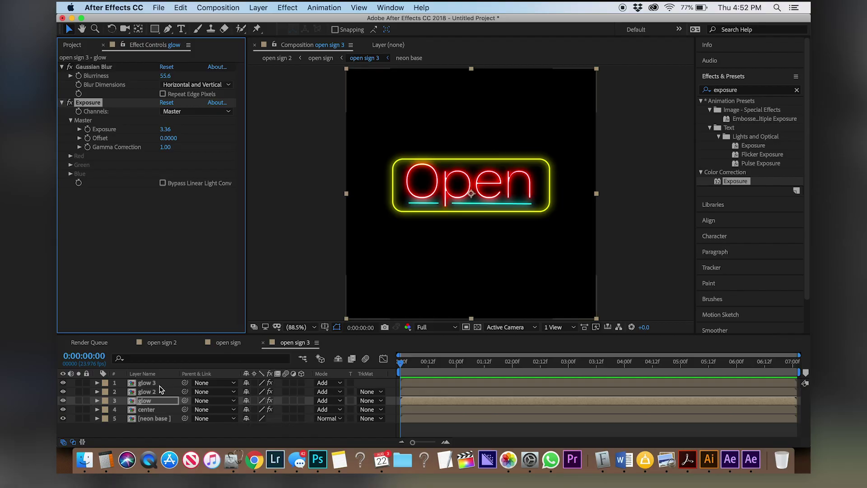
left_click(158, 384)
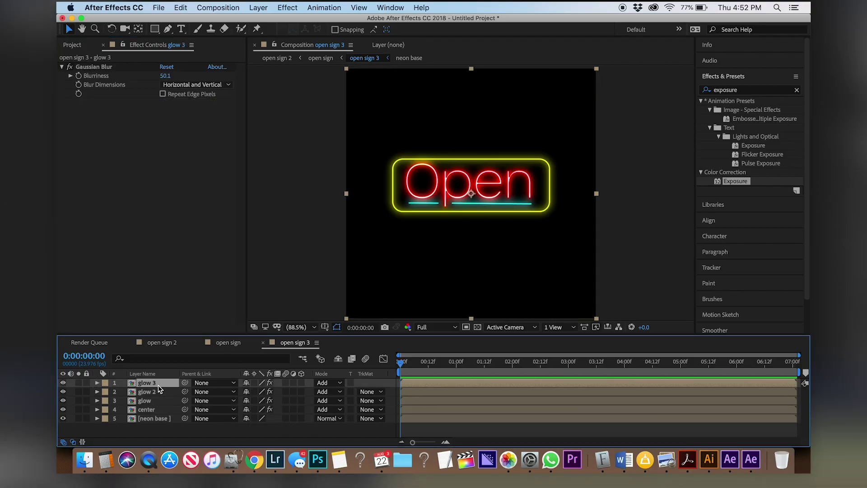
Duplicate glow 3 with a horizontal-only Gaussian Blur of 366.4 and 71% opacity.
key("super+d")
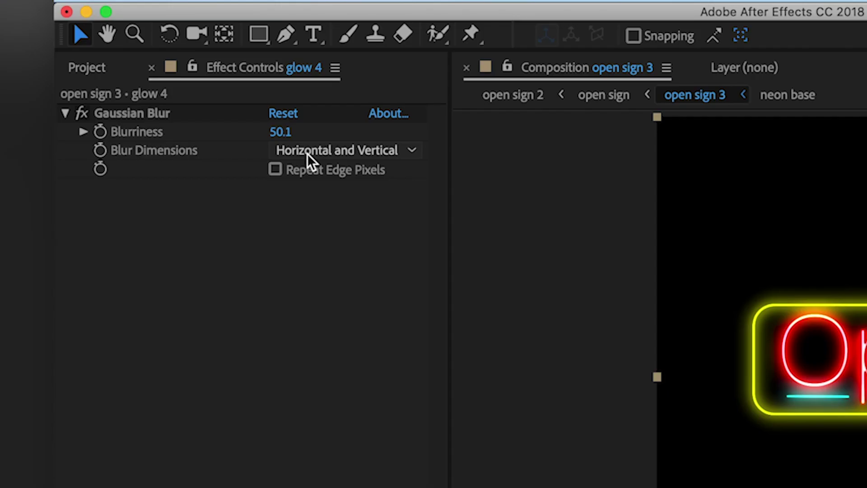
left_click(307, 154)
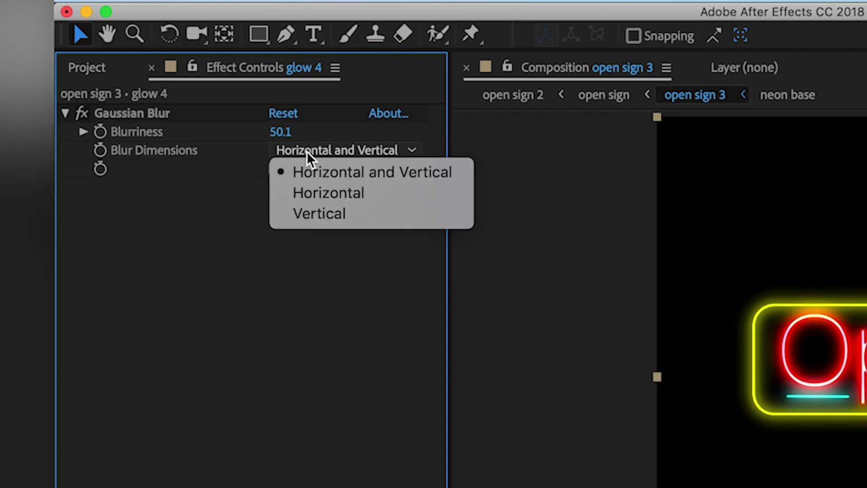
left_click(330, 199)
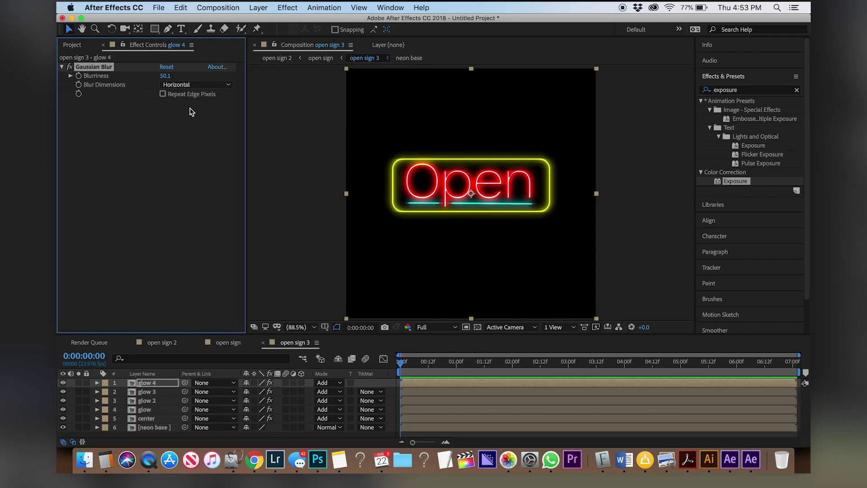
left_click_drag(165, 75, 535, 77)
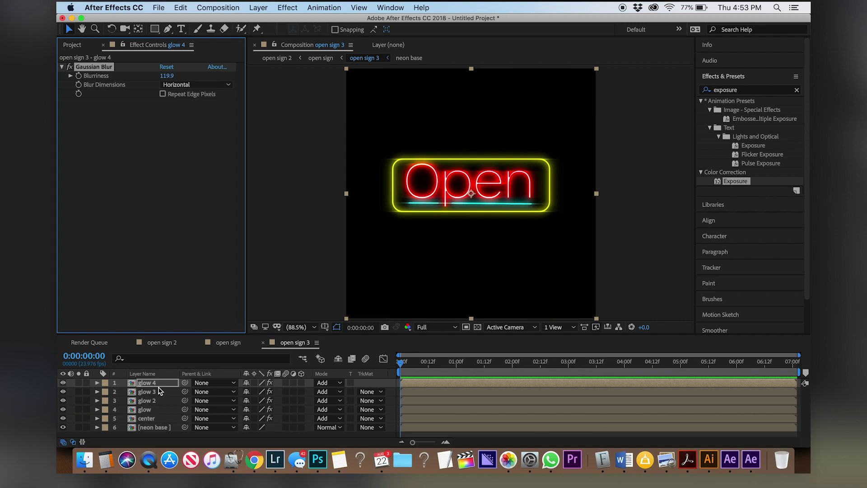
key("t")
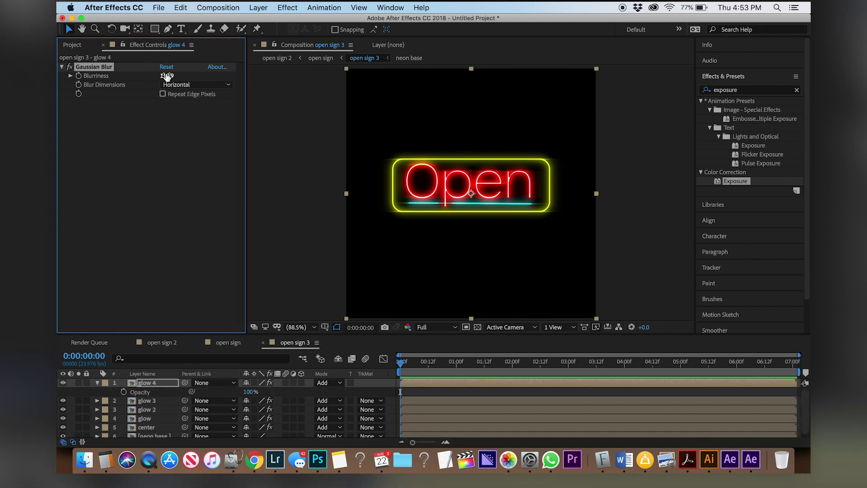
left_click_drag(167, 76, 267, 74)
left_click_drag(166, 76, 58, 72)
left_click_drag(559, 121, 118, 87)
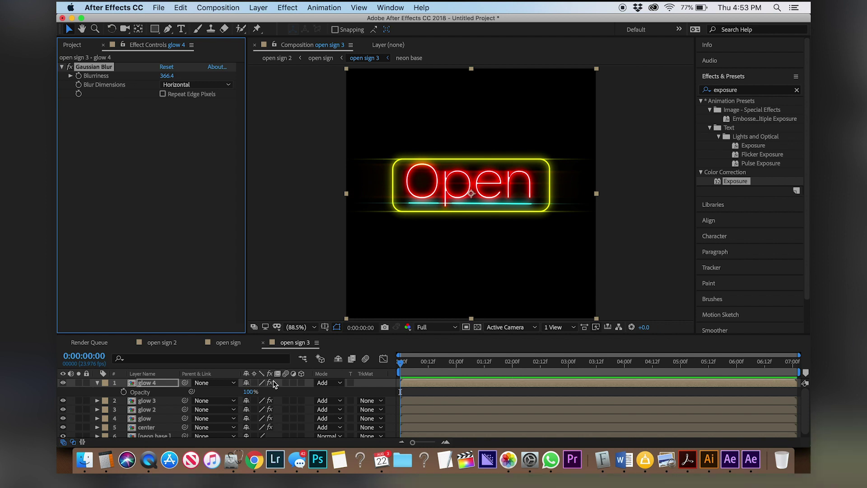
left_click_drag(250, 391, 213, 393)
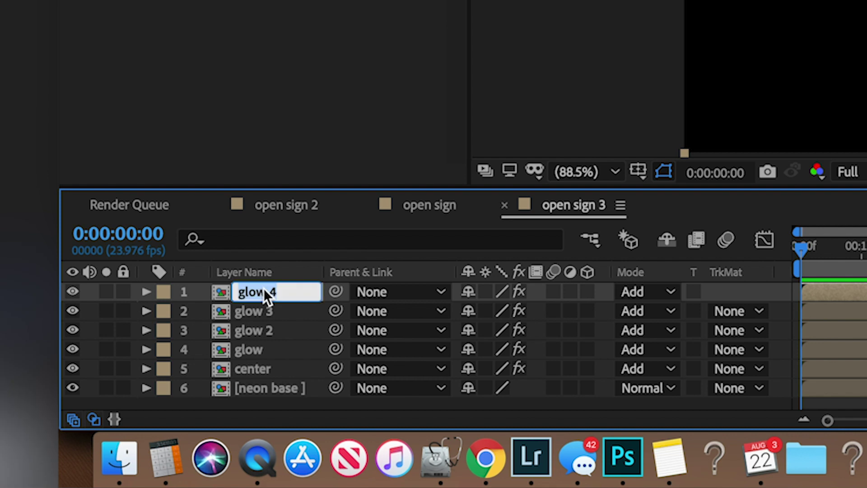
Rename the streak layer to 'horziontal'.
type("horziontal")
left_click(277, 338)
left_click(264, 300)
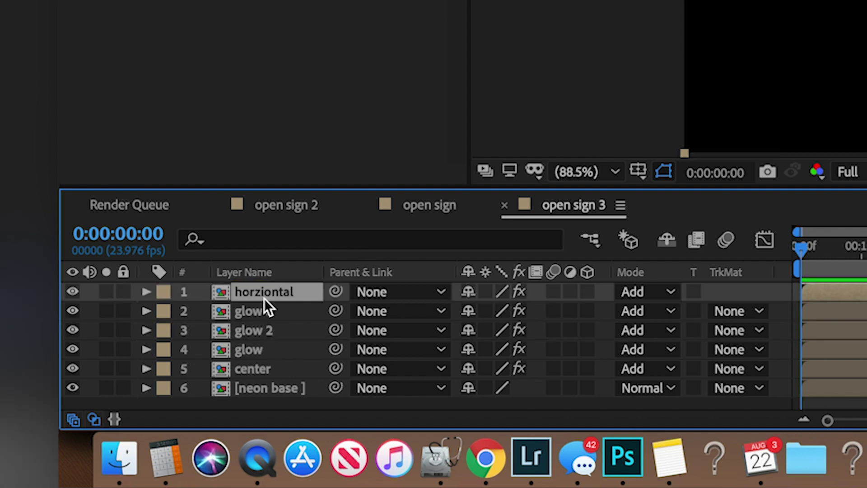
Duplicate it as a layer named 'vertical' with a vertical-only blur at 456.4.
key("super+d")
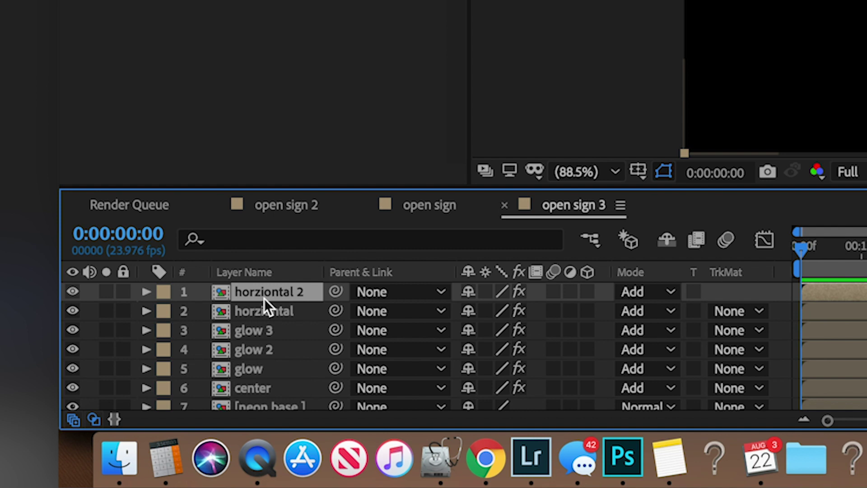
key("Return")
type("vertic")
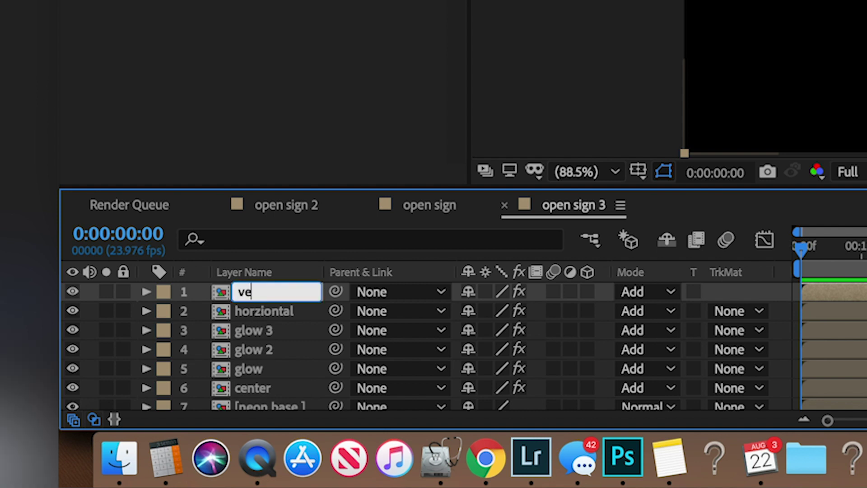
type("al")
key("Return")
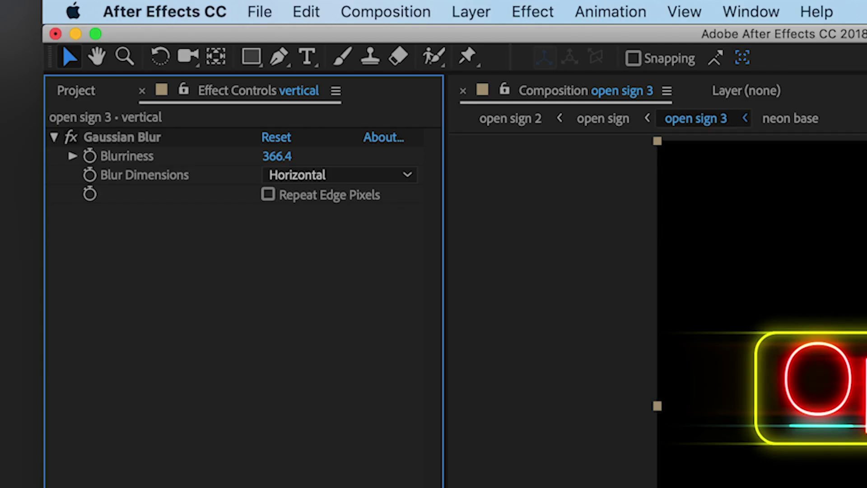
left_click(310, 181)
left_click(315, 241)
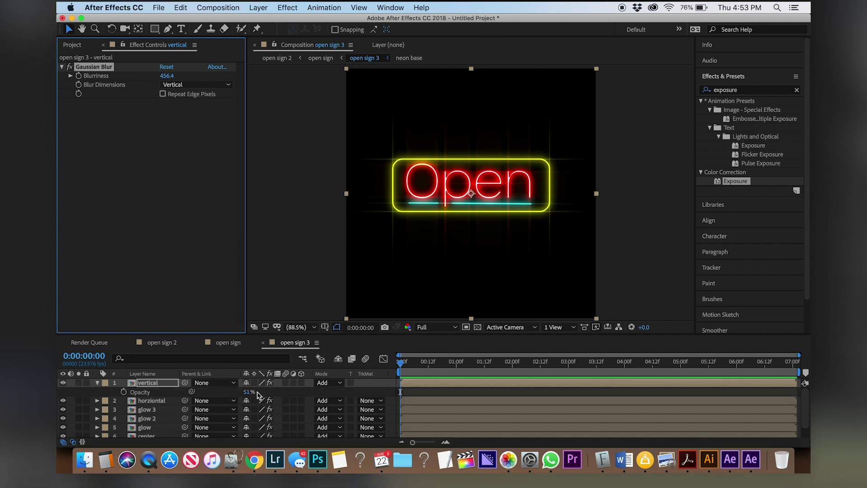
Lower the two streak layers' opacity to 56% and 63%.
left_click(152, 392)
key("t")
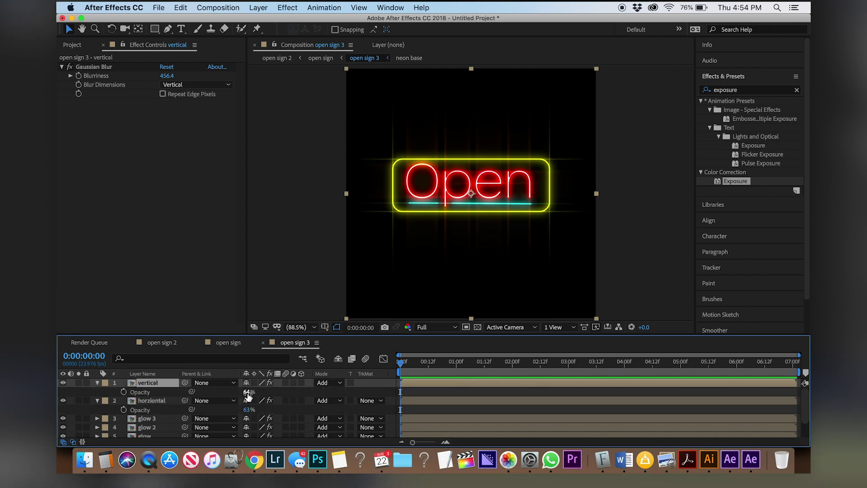
left_click(161, 401)
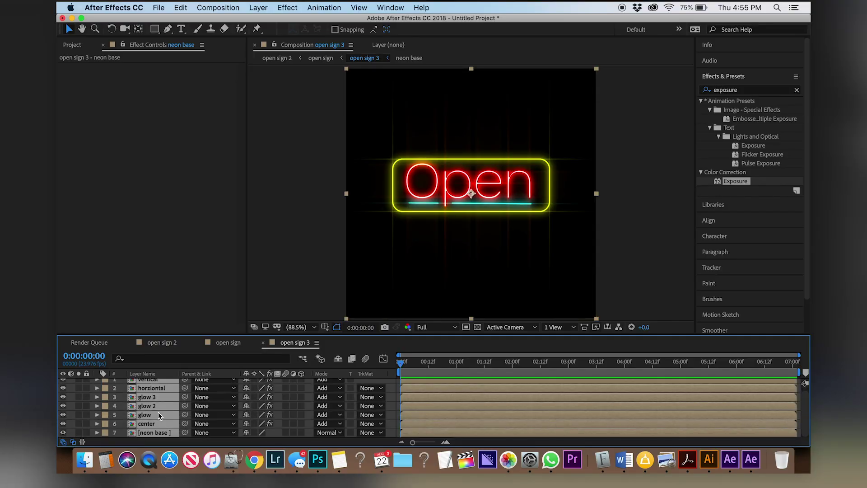
Pre-compose the selected sign layers into 'flicker' and apply an Exposure effect to it.
right_click(155, 413)
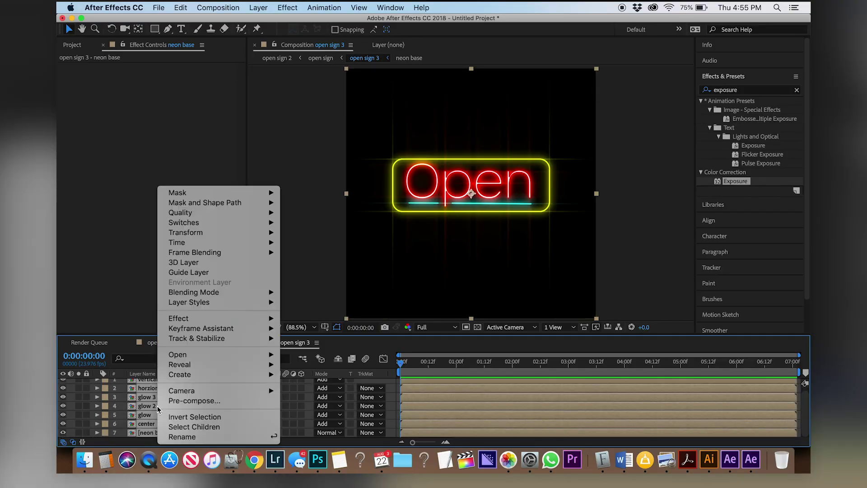
left_click(221, 401)
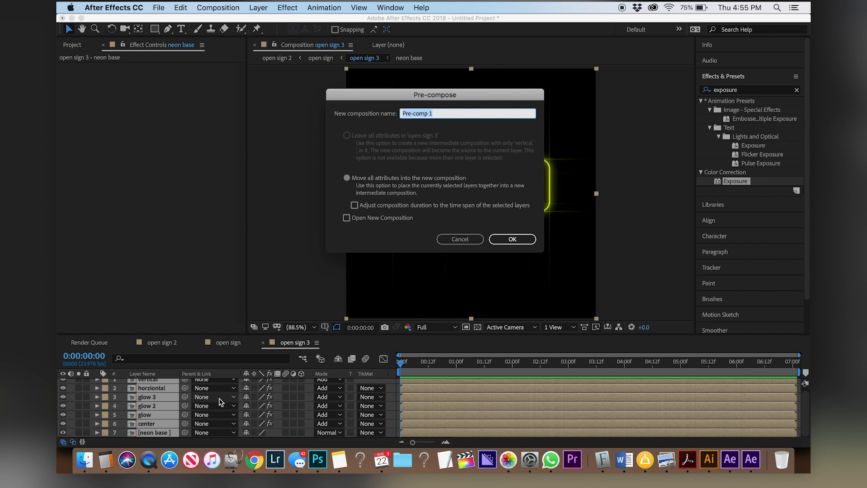
type("flicker")
key("Return")
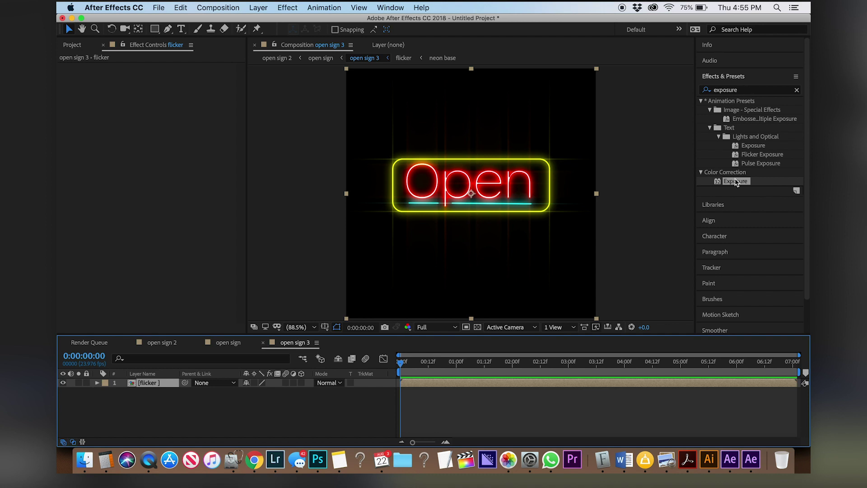
left_click_drag(736, 182, 415, 387)
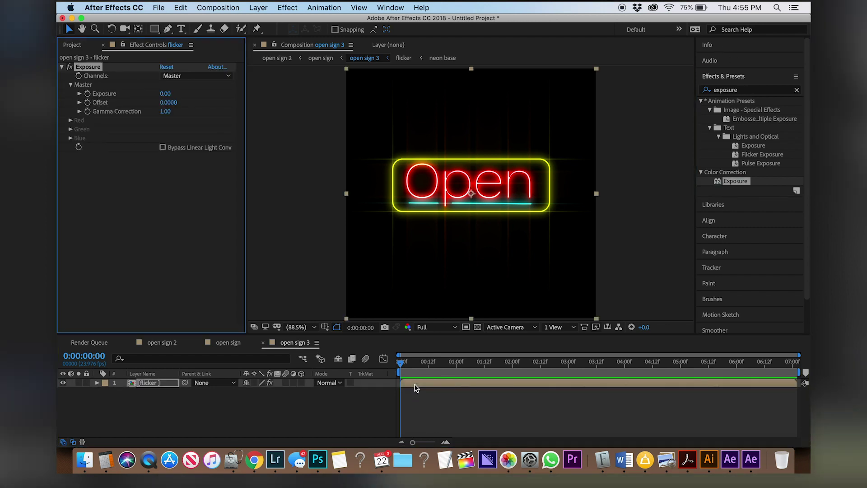
Begin a wiggle(20,4) expression on the flicker layer's Exposure value.
left_click(87, 93, "alt")
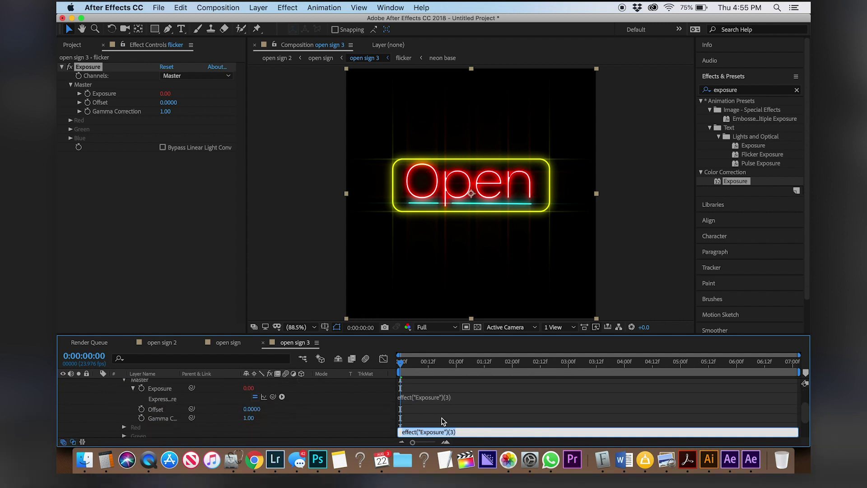
scroll(443, 421, "down", 3)
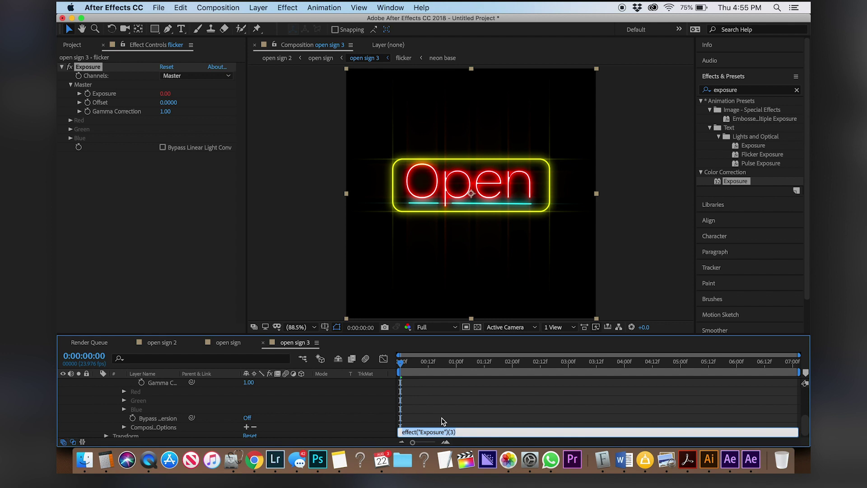
type("wiggle")
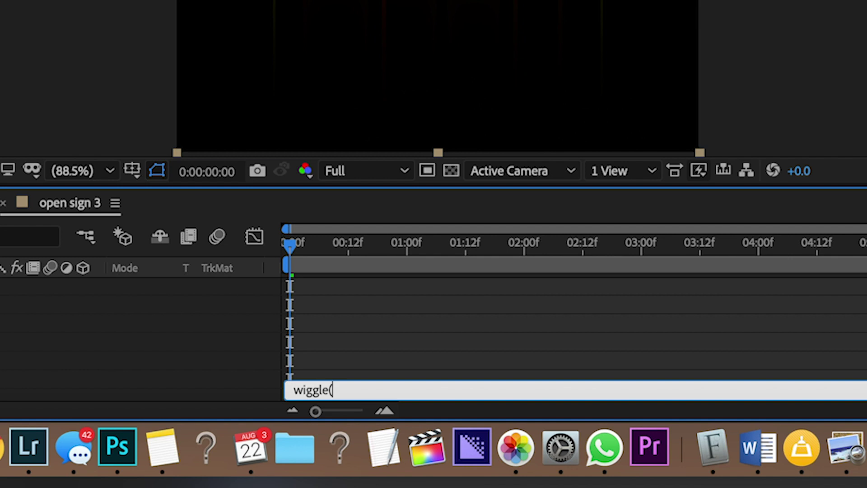
type("(20")
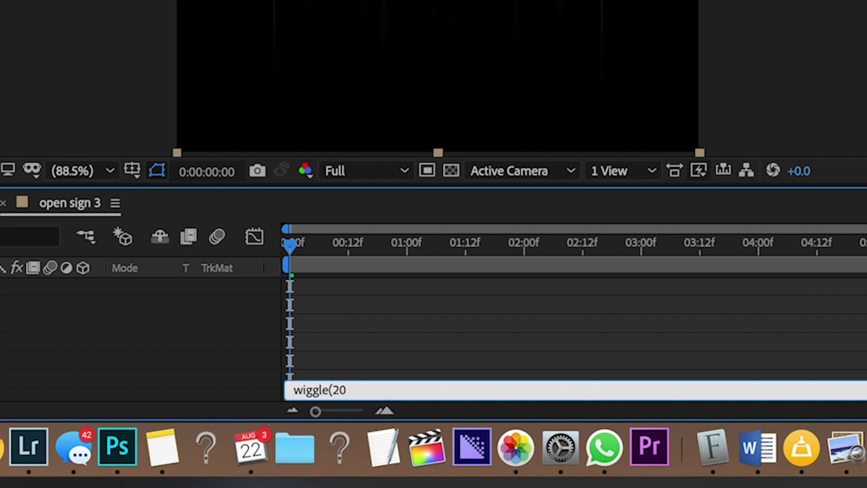